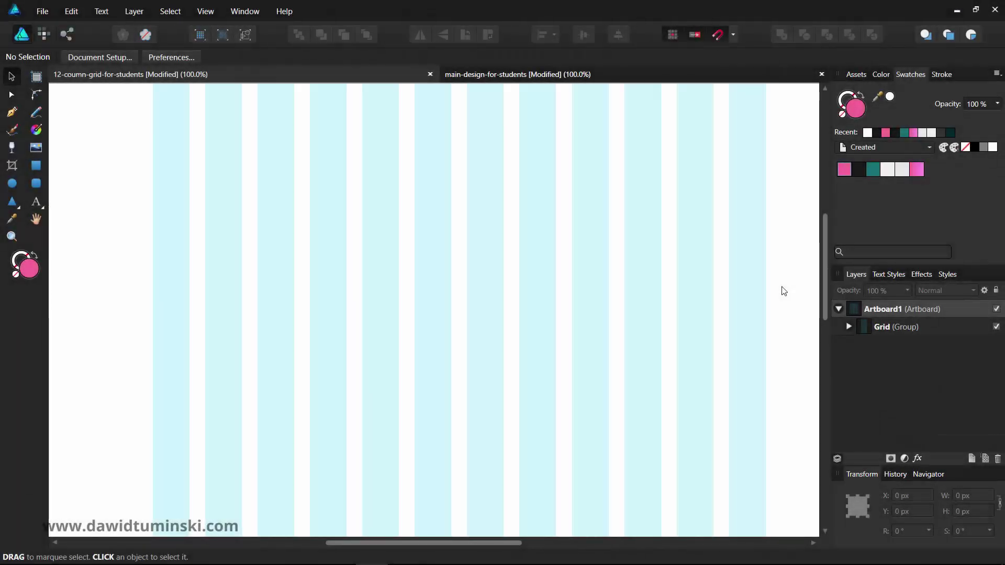
Step: Hide the Grid group and add a new layer named Header inside Artboard1
left_click(996, 326)
left_click(960, 314)
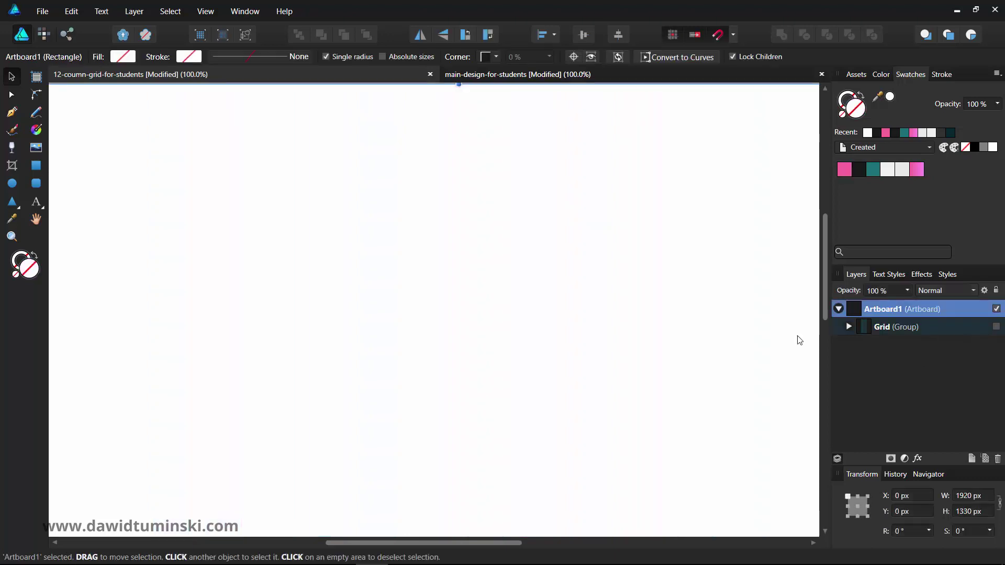
left_click(972, 459)
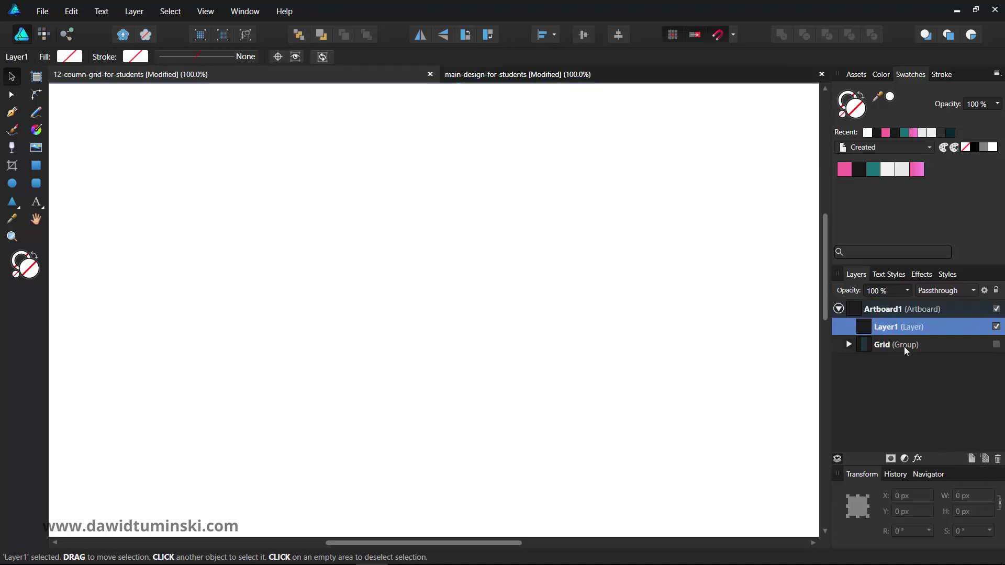
double_click(895, 327)
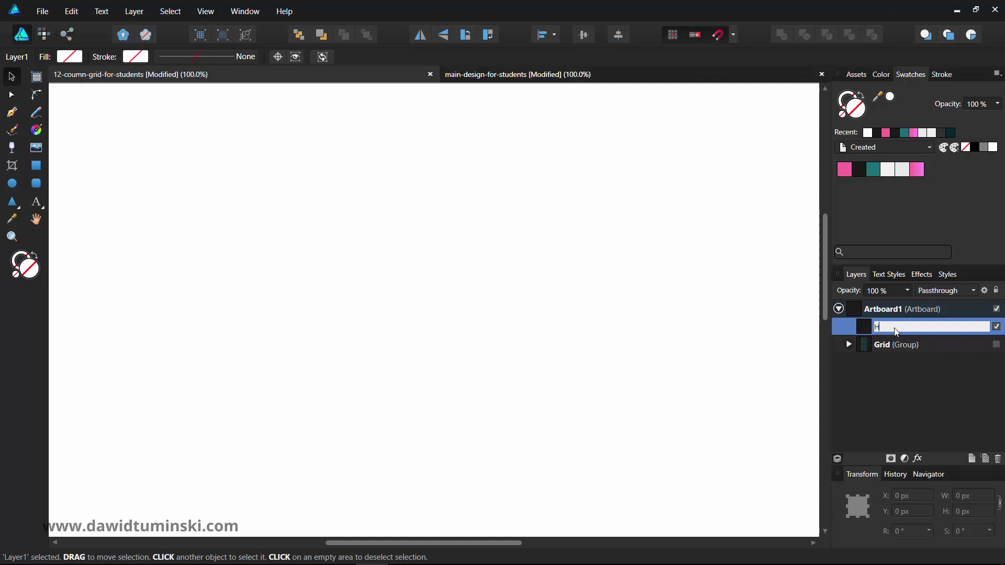
key("Return")
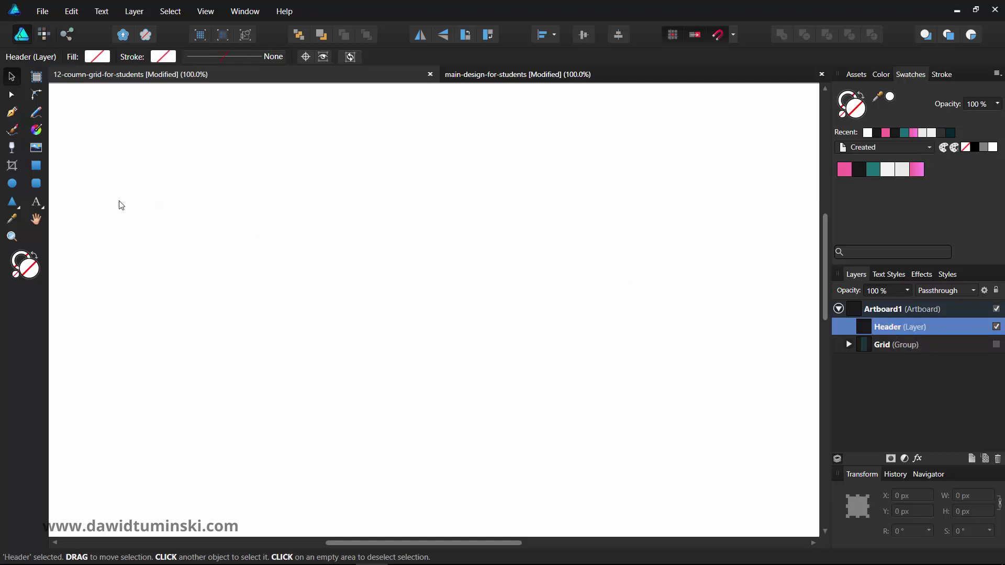
Step: Add the artistic text 'creat'd' in Hind Bold and move it to about 724 × 372 px
left_click(29, 206)
left_click(67, 206)
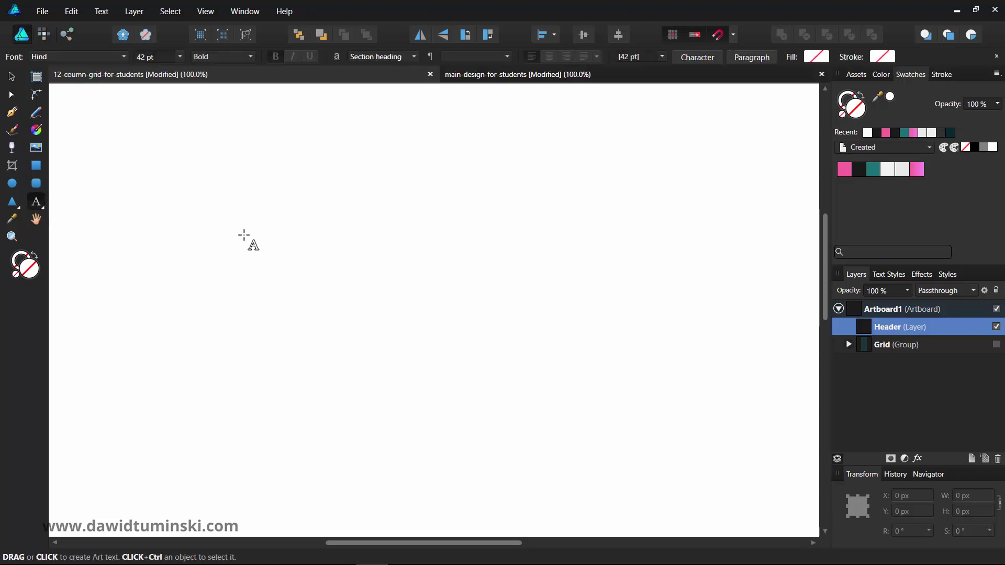
left_click(247, 239)
left_click_drag(268, 251, 269, 255)
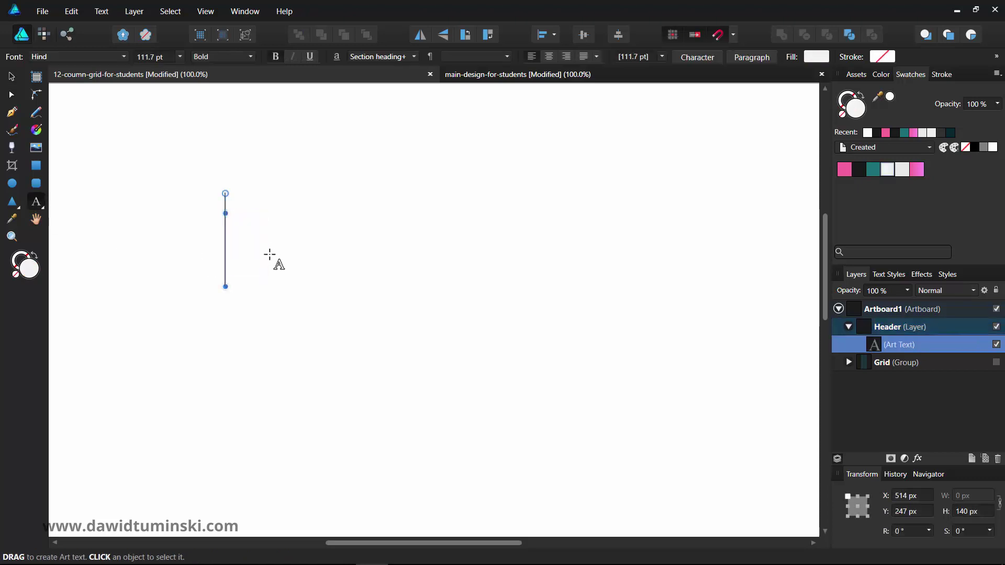
type("crea")
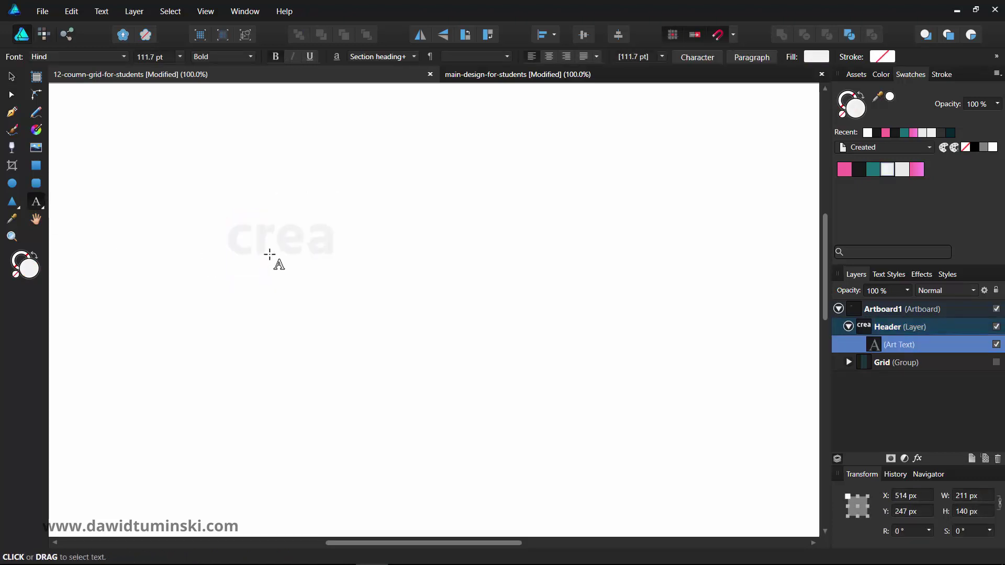
type("t'd")
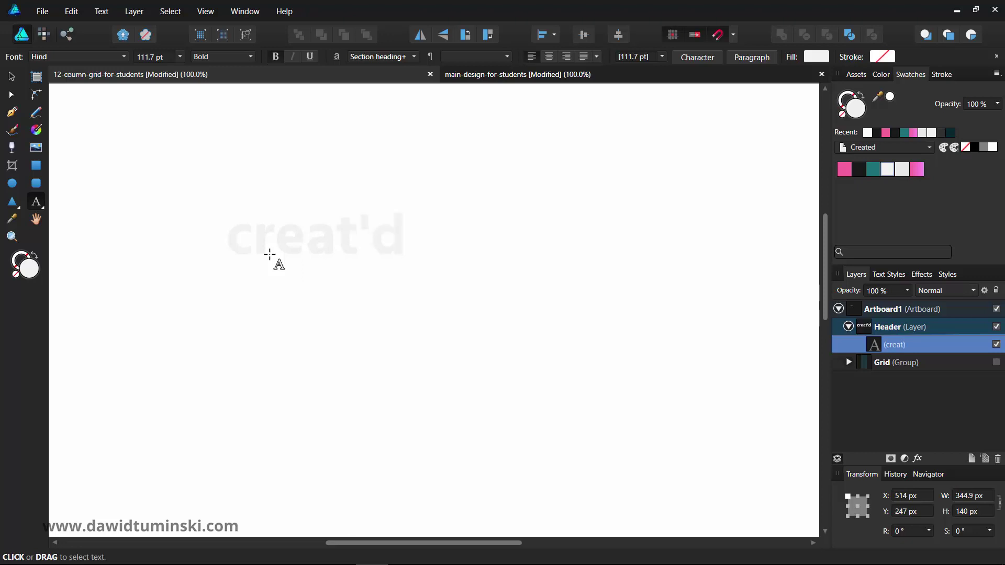
key("Escape")
key("Escape")
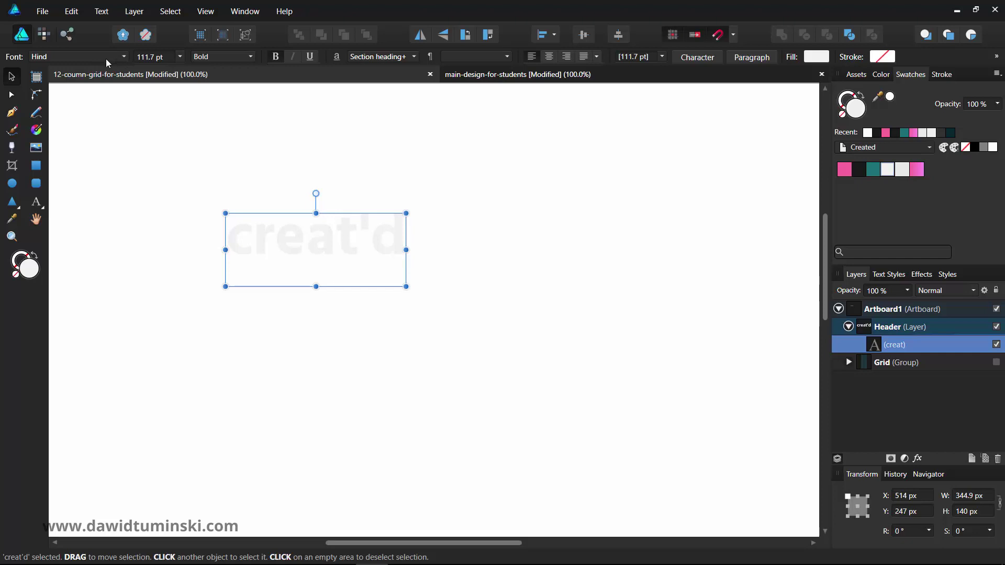
left_click_drag(337, 243, 477, 312)
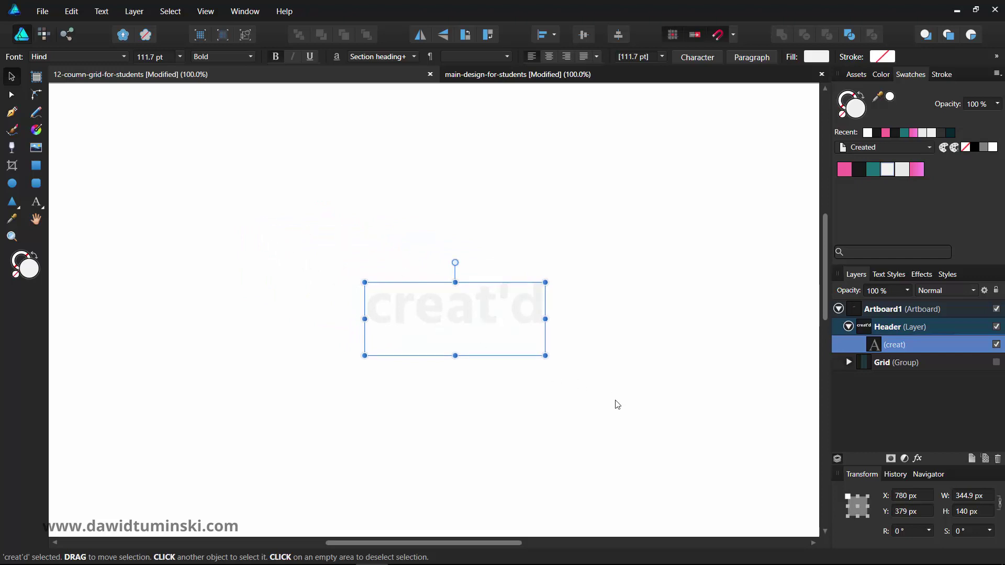
mouse_move(513, 318)
left_mouse_down()
mouse_move(491, 218)
mouse_move(446, 282)
mouse_move(507, 304)
mouse_move(485, 330)
mouse_move(497, 313)
left_mouse_up()
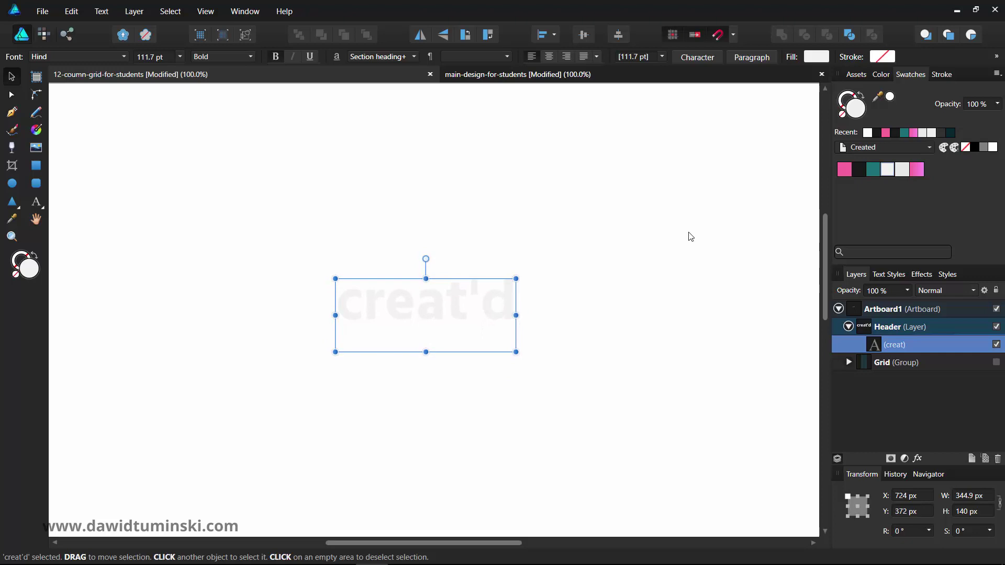
left_click(921, 170)
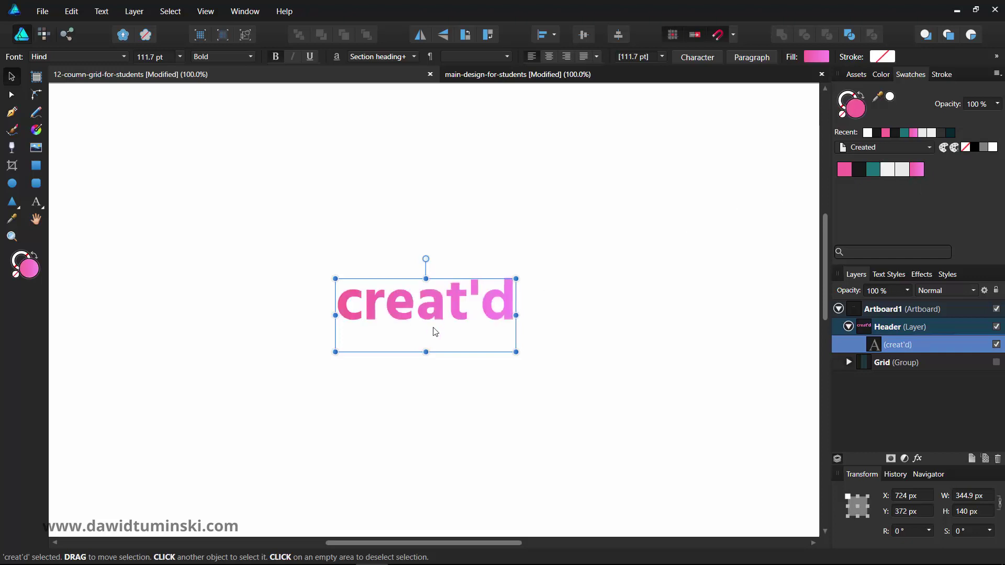
key("ctrl+z")
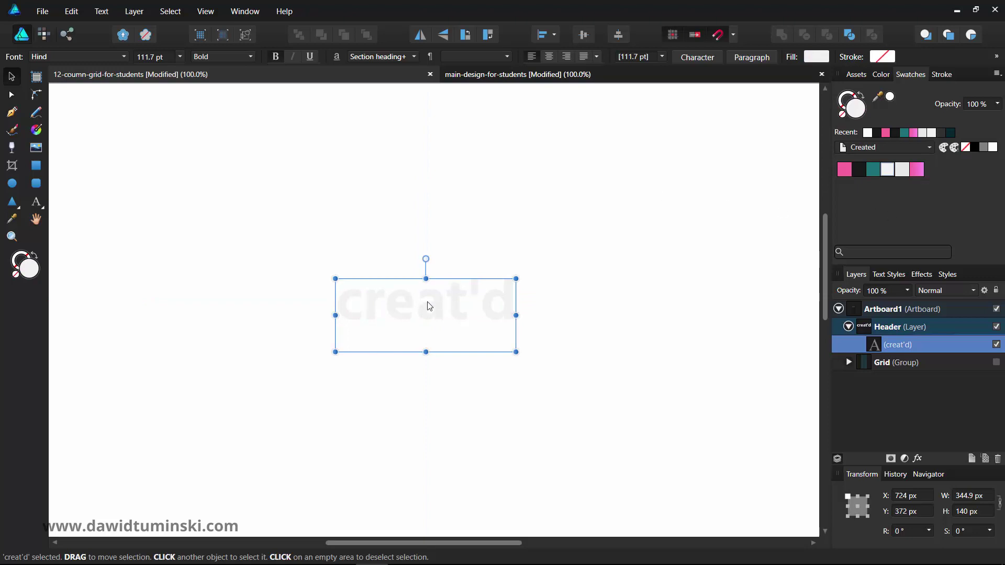
Step: Set the text's fill colour to yellow-green B9FF04
left_click(37, 131)
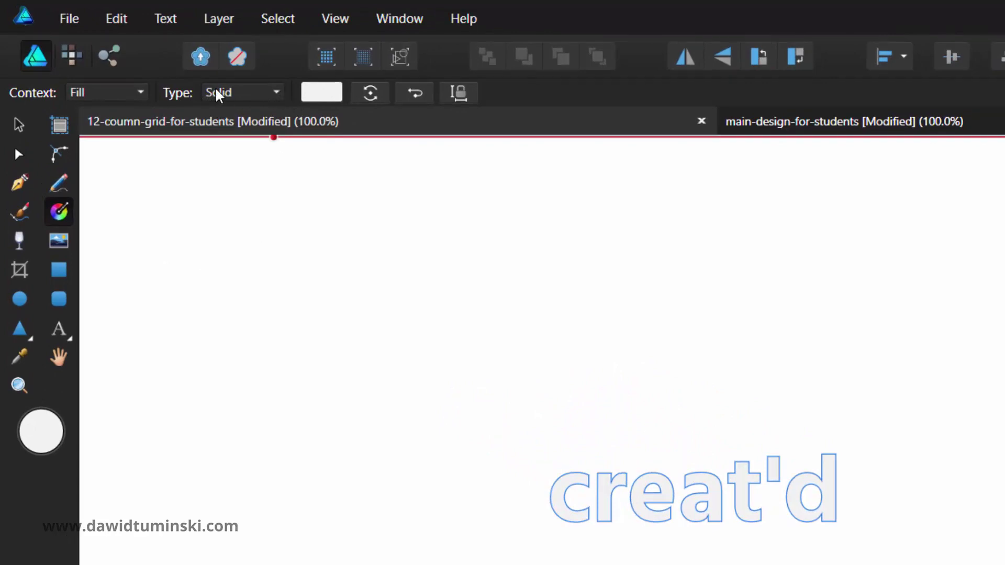
left_click(321, 94)
left_click(368, 322)
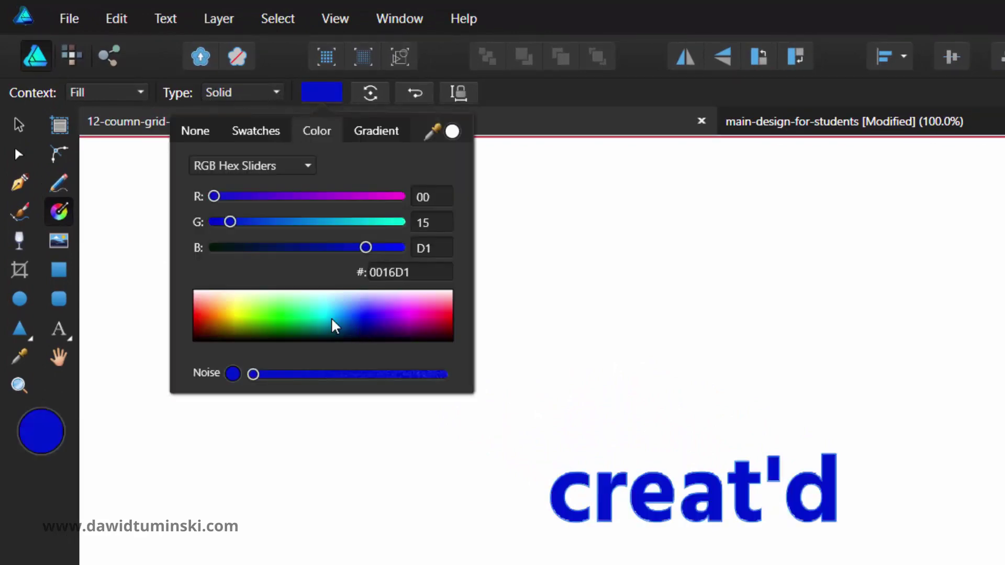
left_click_drag(281, 312, 248, 328)
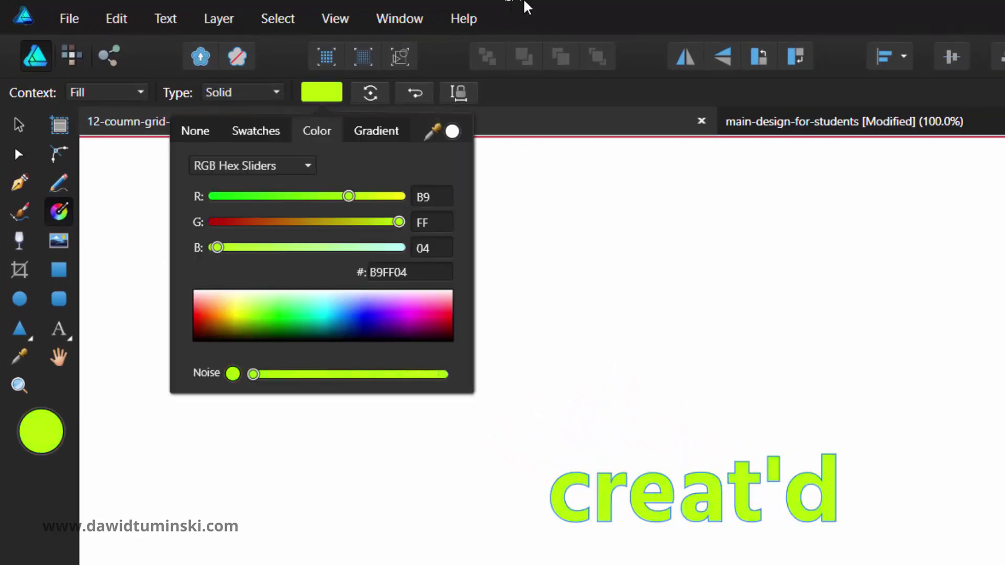
Step: Change the text's fill type to a Linear gradient
left_click(18, 126)
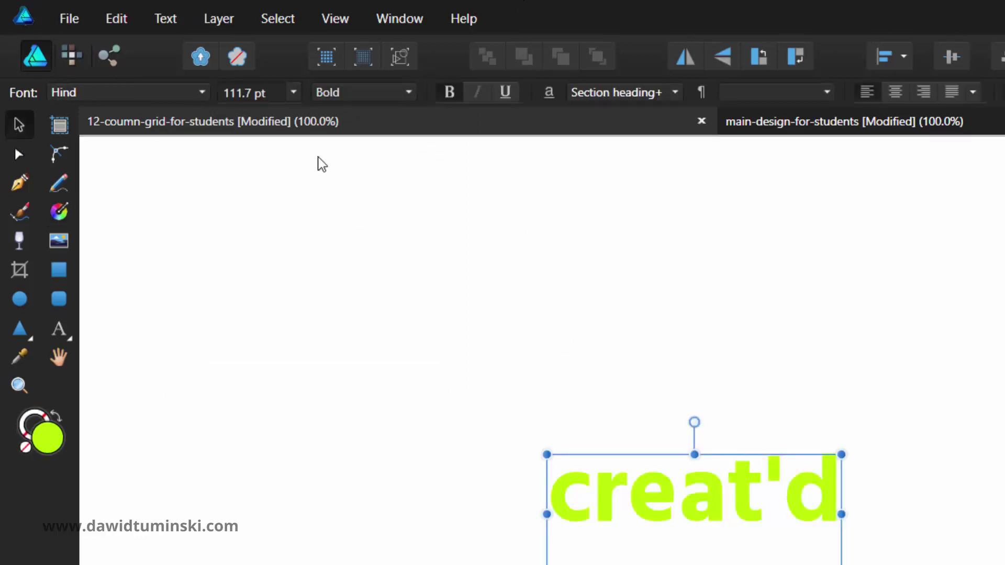
left_click(59, 211)
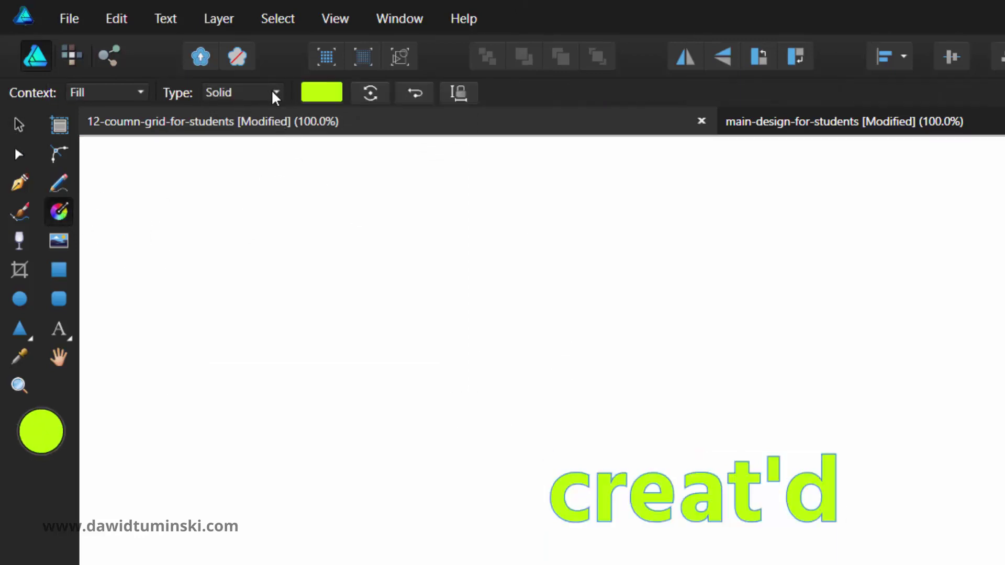
left_click(275, 93)
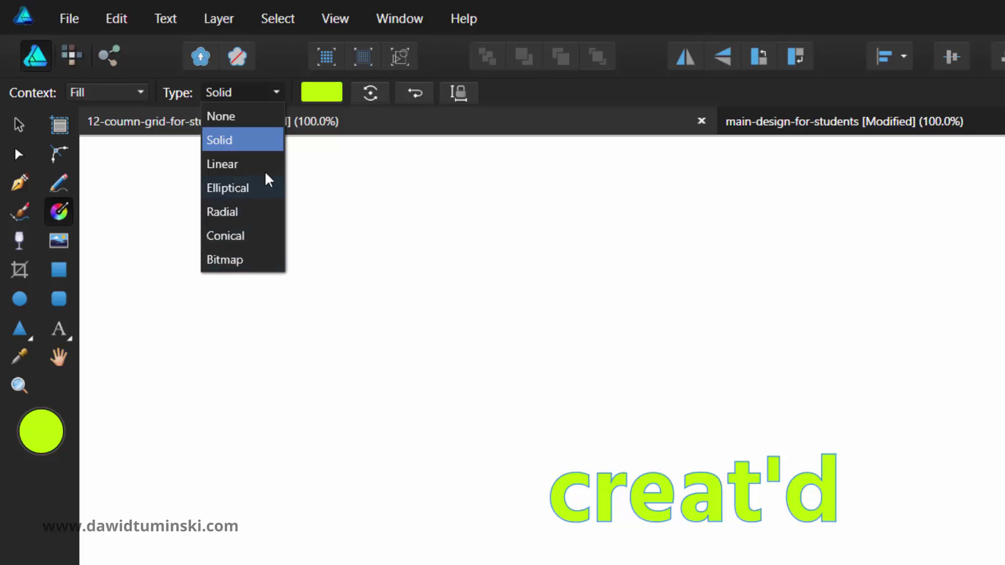
left_click(226, 166)
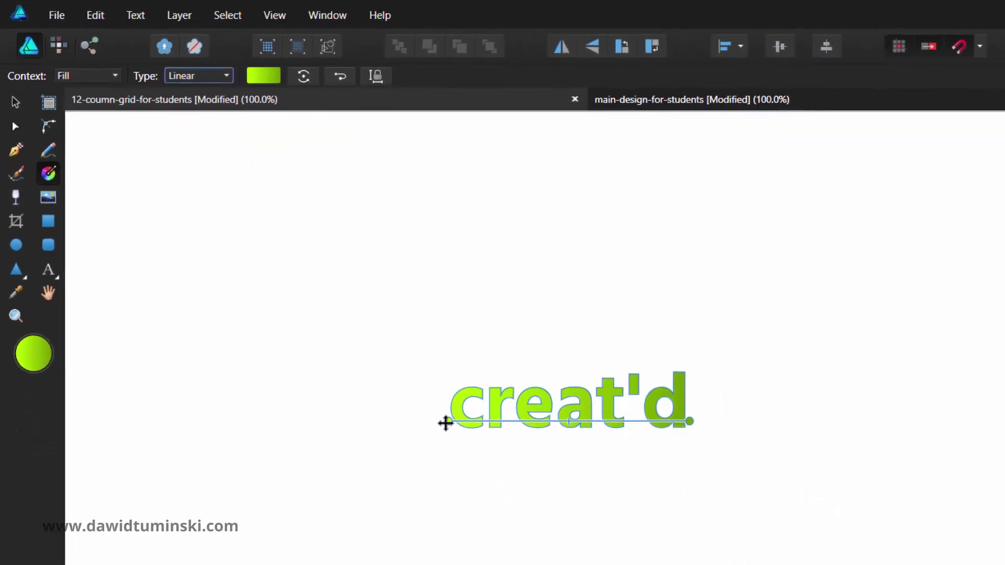
Step: Set both gradient stops to light yellow-greens, with the start stop at #ECFF47
key("z")
left_click(607, 564)
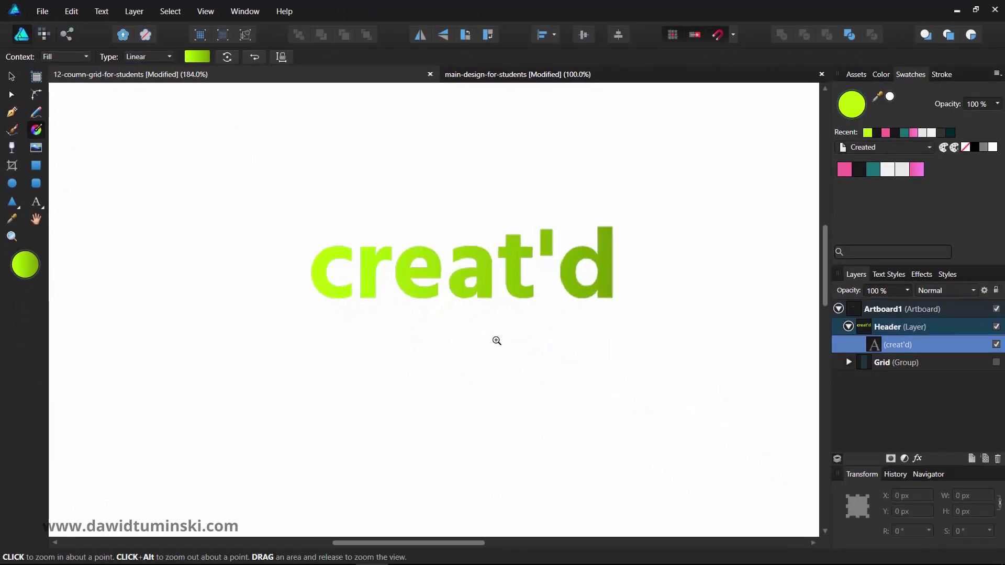
mouse_move(497, 341)
left_mouse_down()
mouse_move(576, 312)
mouse_move(487, 354)
left_mouse_up()
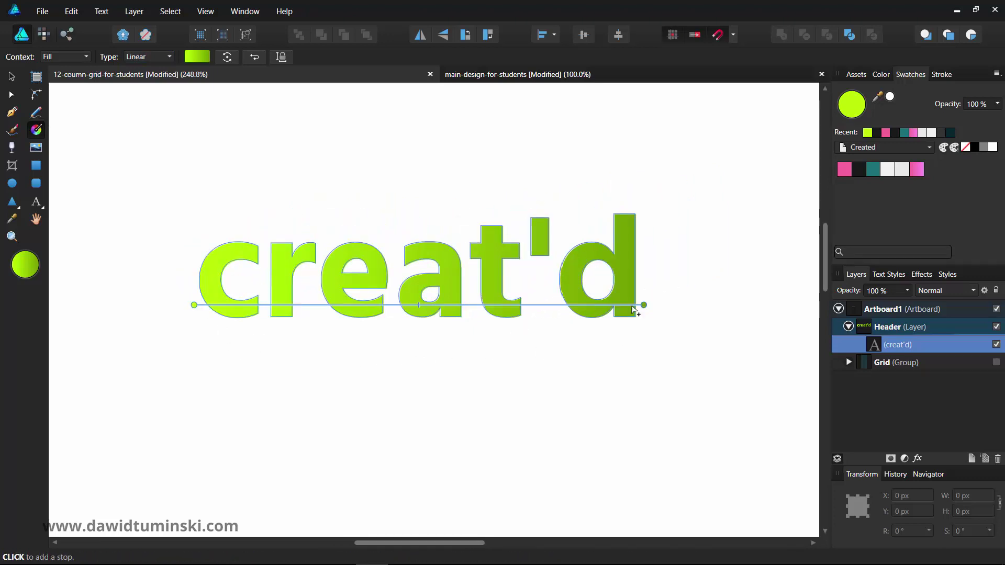
left_click(197, 57)
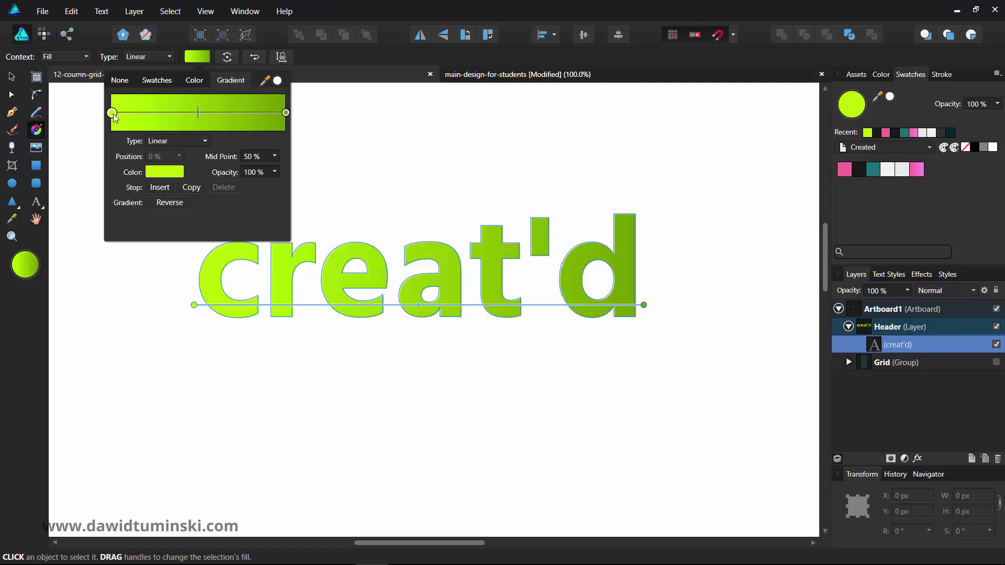
left_click(285, 113)
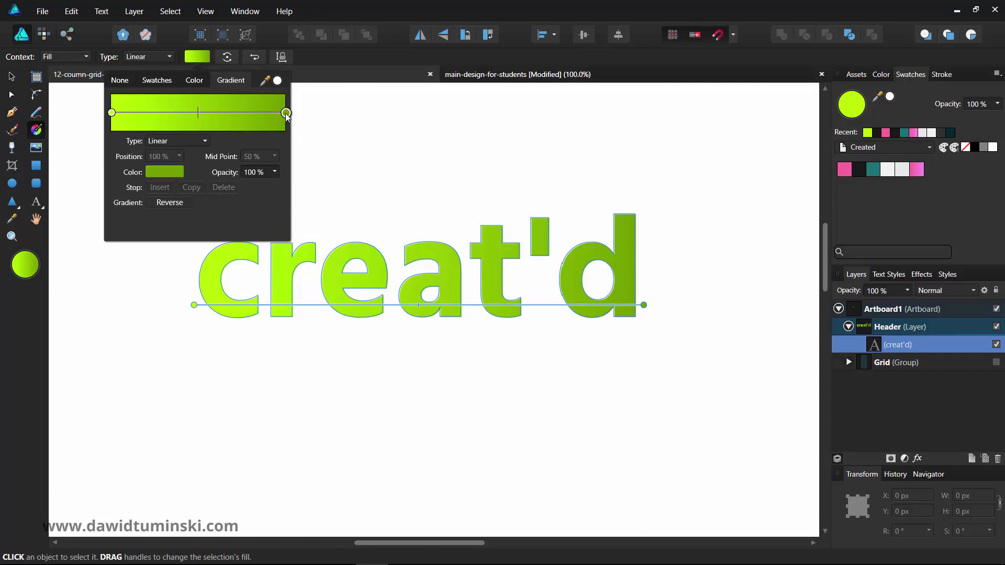
left_click(175, 173)
left_click(118, 281)
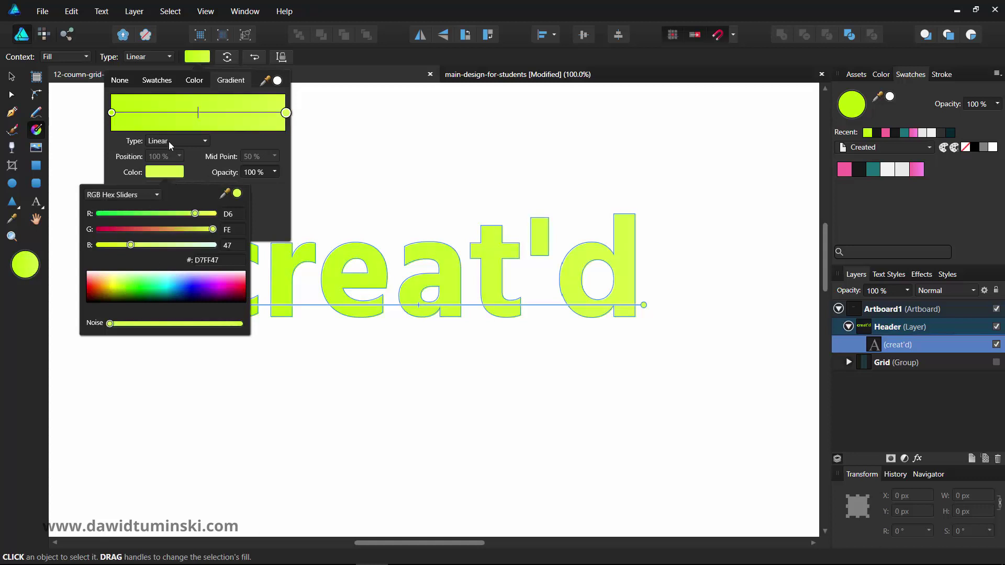
left_click(112, 114)
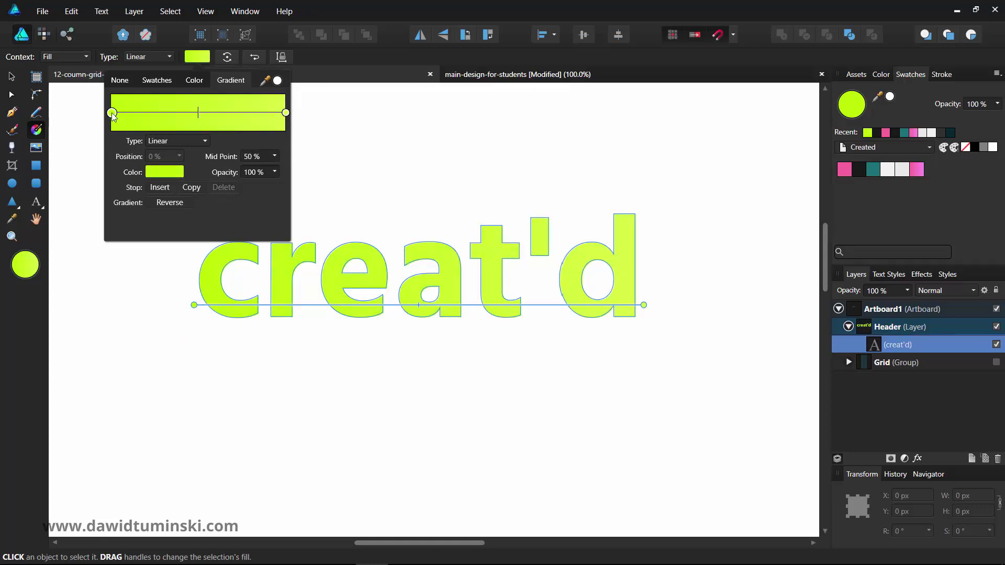
left_click(162, 174)
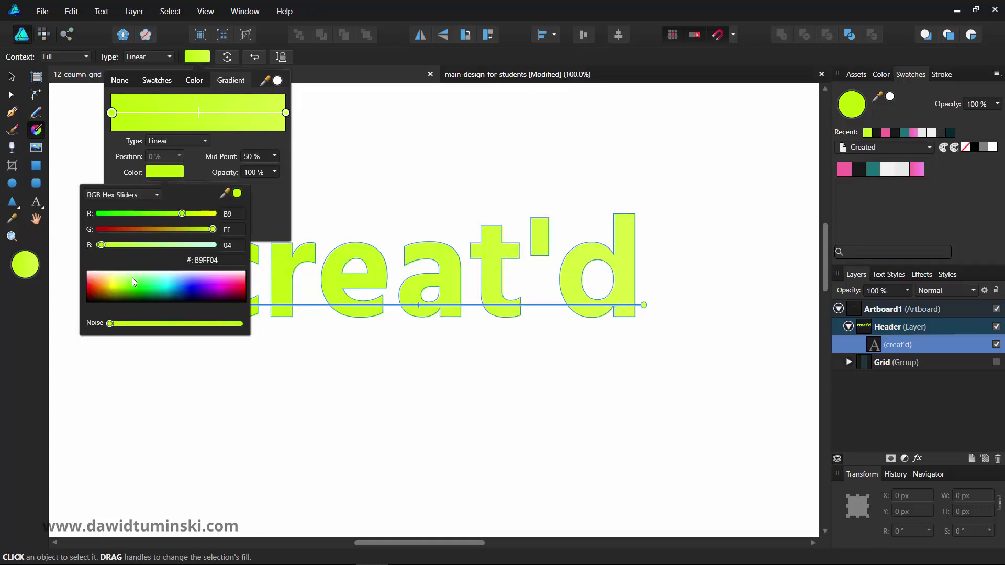
left_click(112, 282)
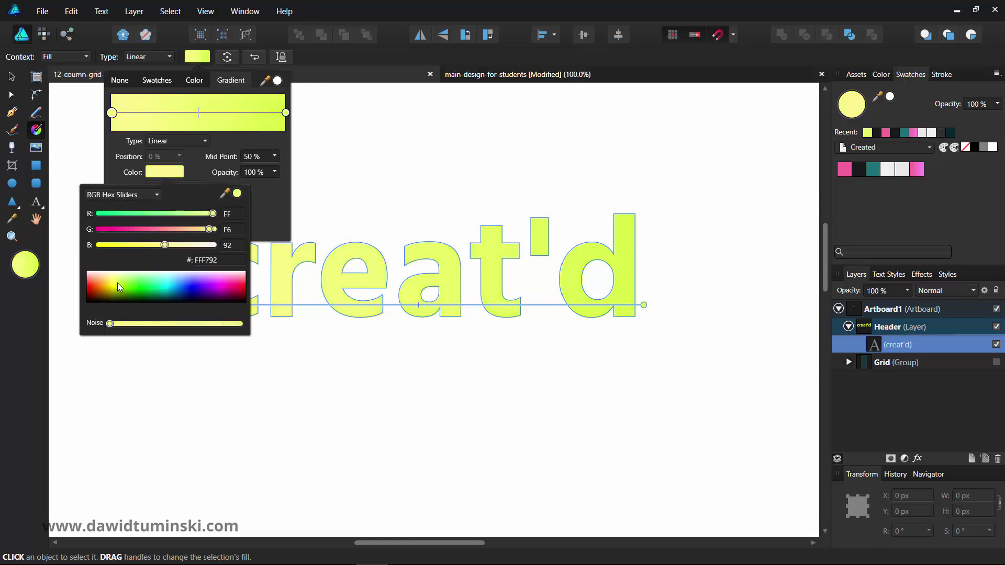
left_click(115, 282)
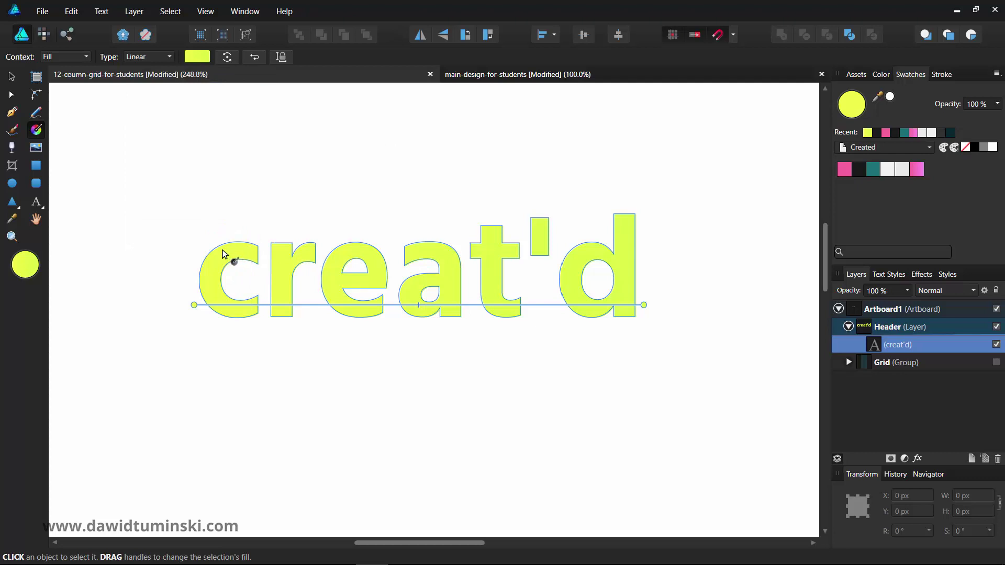
Step: Redraw the gradient diagonally across the text from the c to the d
left_click_drag(221, 249, 212, 310)
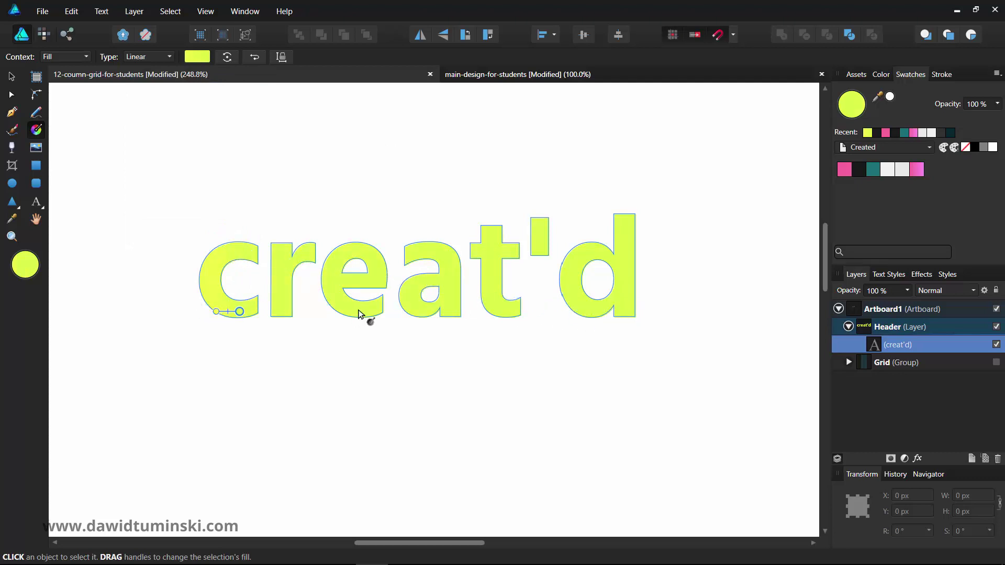
mouse_move(634, 318)
left_mouse_down()
mouse_move(623, 244)
mouse_move(644, 219)
left_mouse_up()
mouse_move(209, 241)
left_mouse_down()
mouse_move(644, 321)
mouse_move(638, 313)
left_mouse_up()
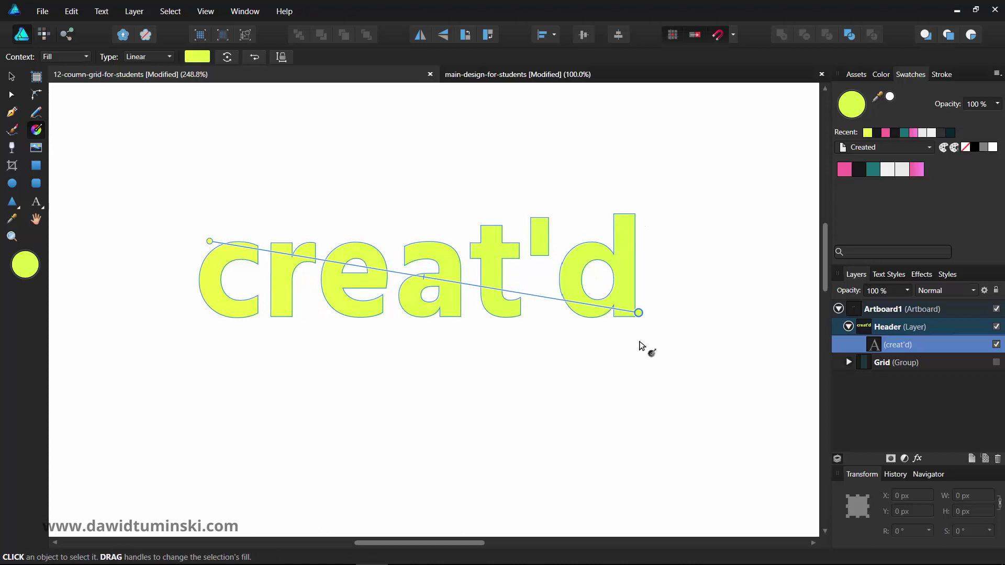
Step: Apply the pink gradient, shrink creat'd to 61.9 × 25.1 px, show the grid, and move it up
left_click(12, 76)
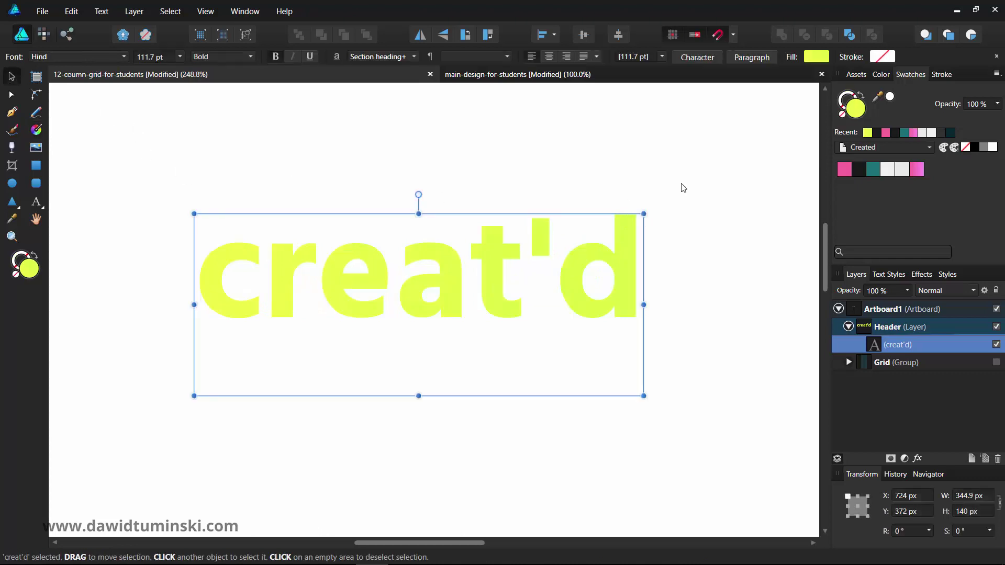
left_click(921, 169)
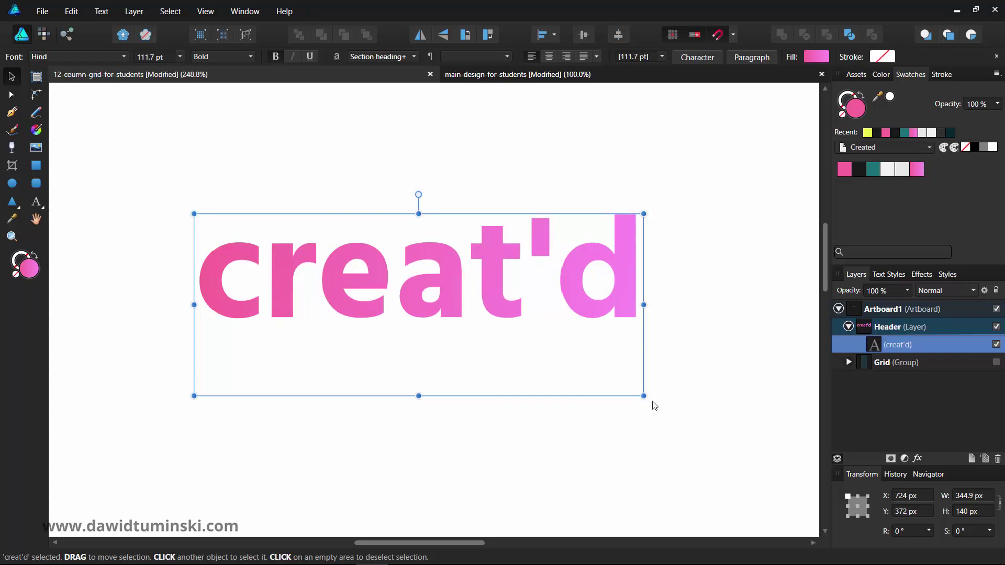
left_click_drag(643, 396, 268, 258)
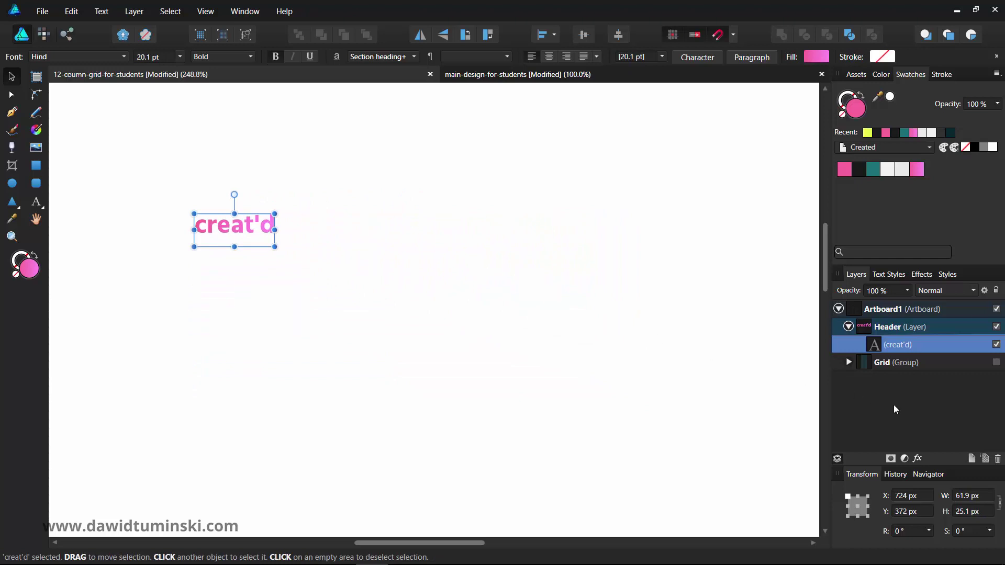
left_click(996, 362)
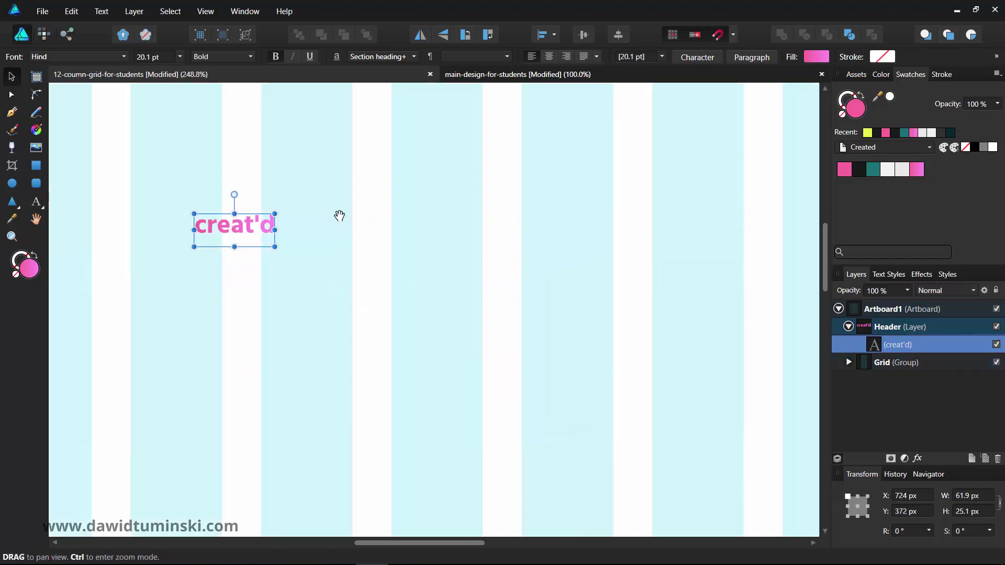
left_click_drag(339, 215, 358, 152)
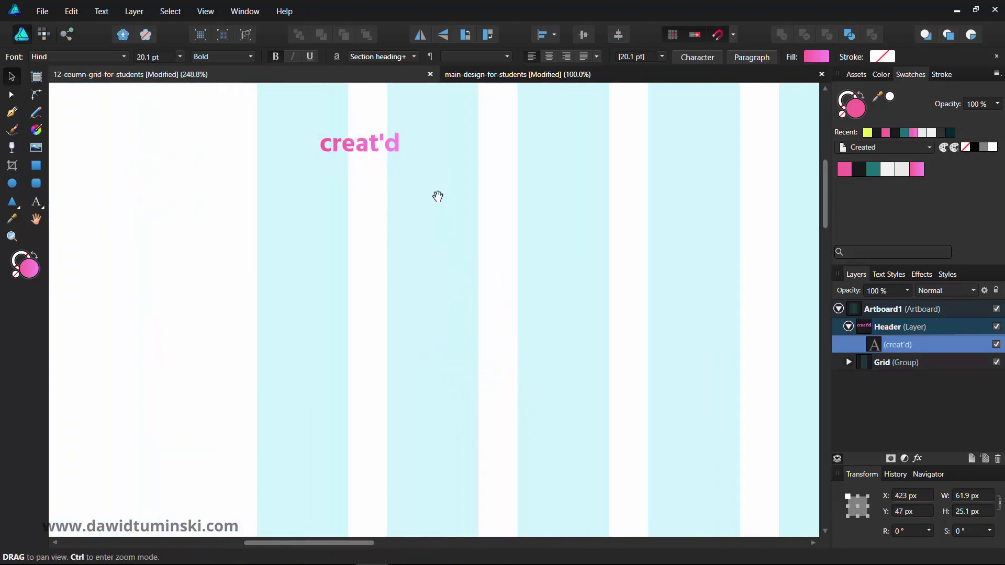
Step: Place creat'd at the top of the first grid column and set it to 28 pt
left_click_drag(438, 195, 446, 252)
left_click_drag(375, 203, 311, 197)
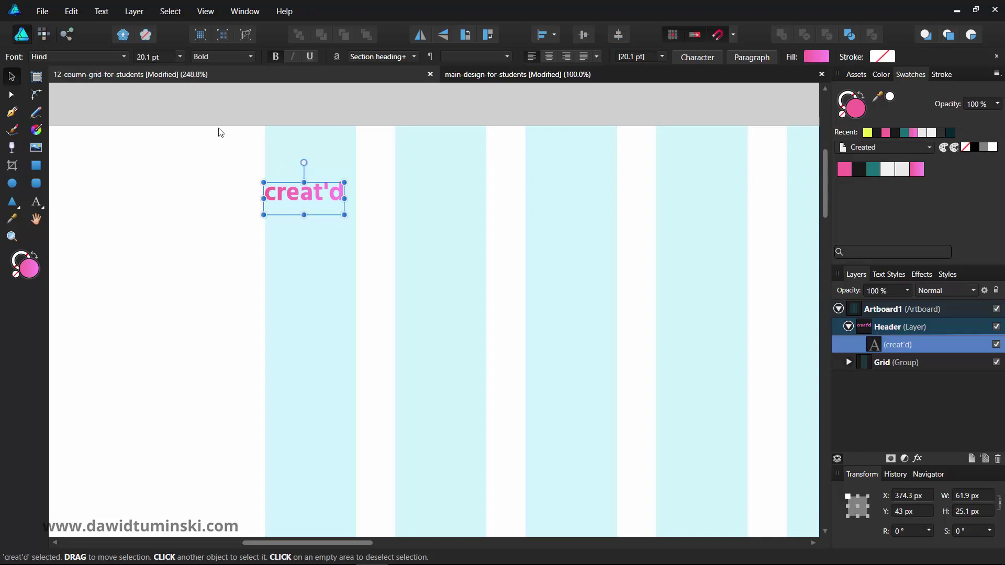
left_click(164, 56)
type("36")
key("Return")
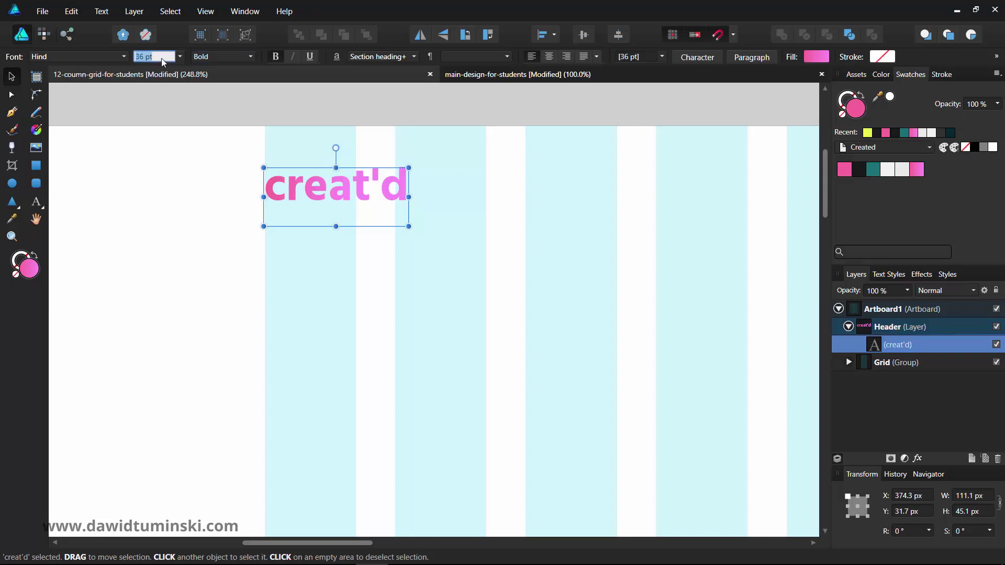
key("Return")
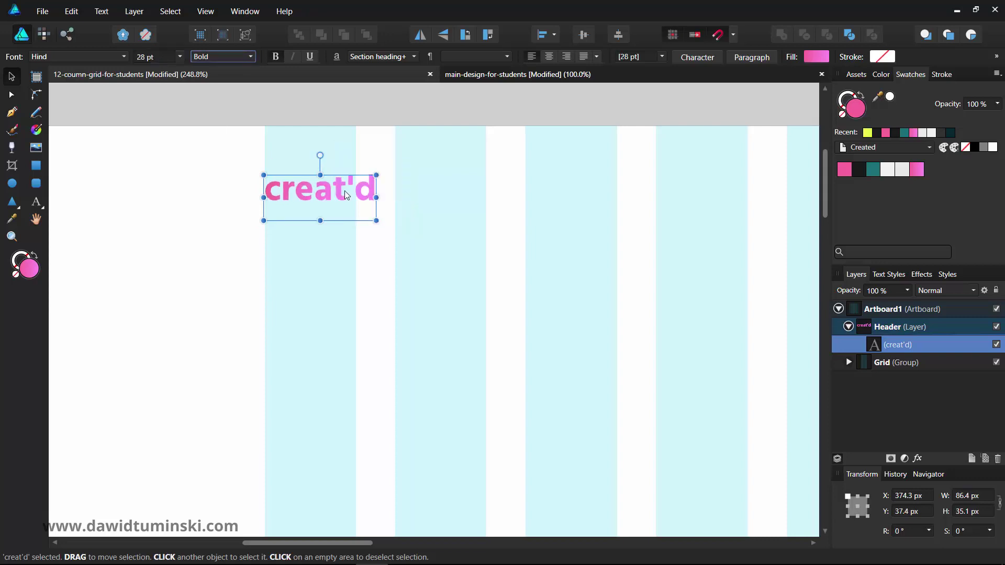
Step: Lock the Grid group and view the artboard at 100%
left_click(447, 186)
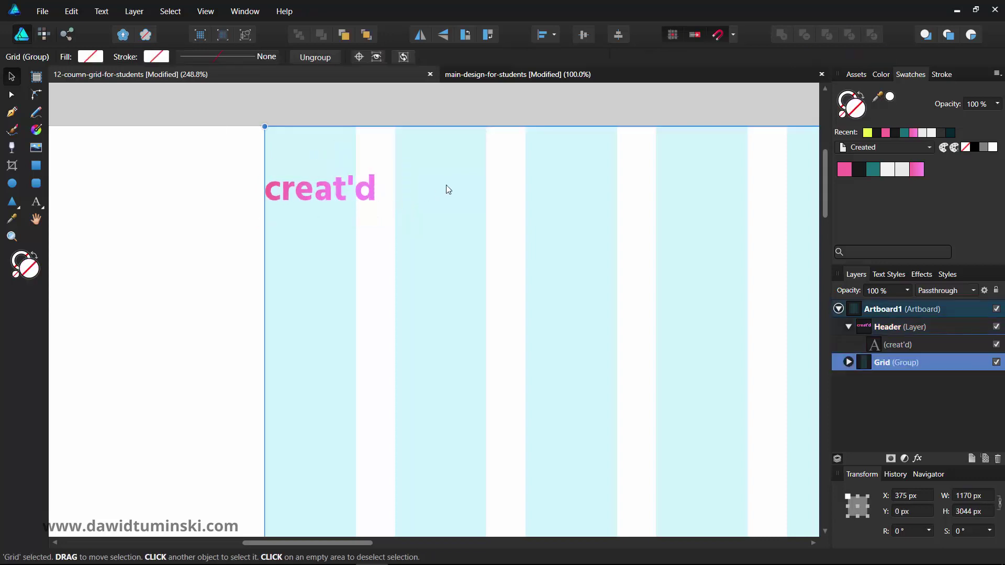
left_click(349, 103)
left_click(944, 364)
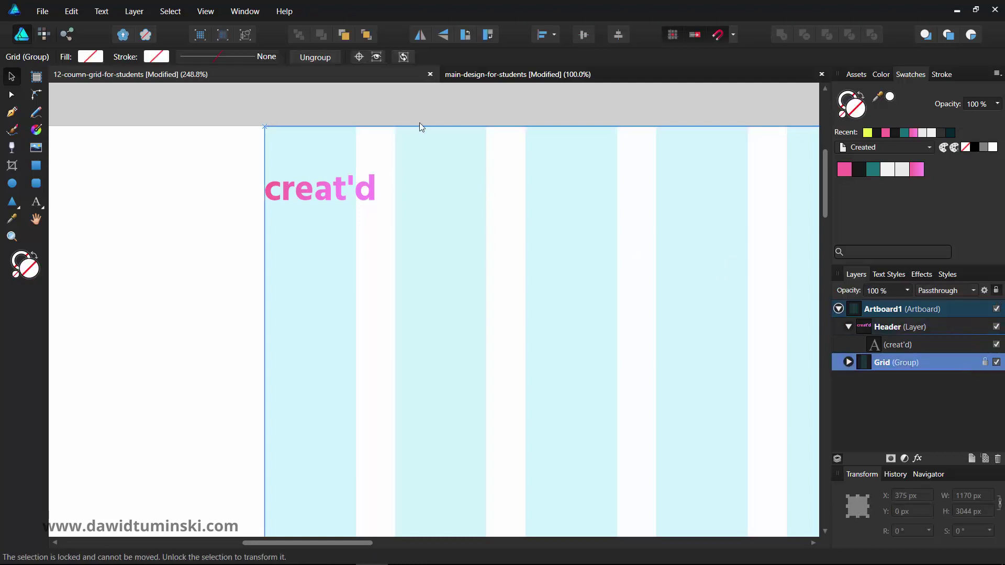
left_click(420, 101)
left_click_drag(534, 288, 344, 204)
key("ctrl+1")
Step: Hide the interface panels and fine-tune creat'd's size at the top of the grid columns
key("Tab")
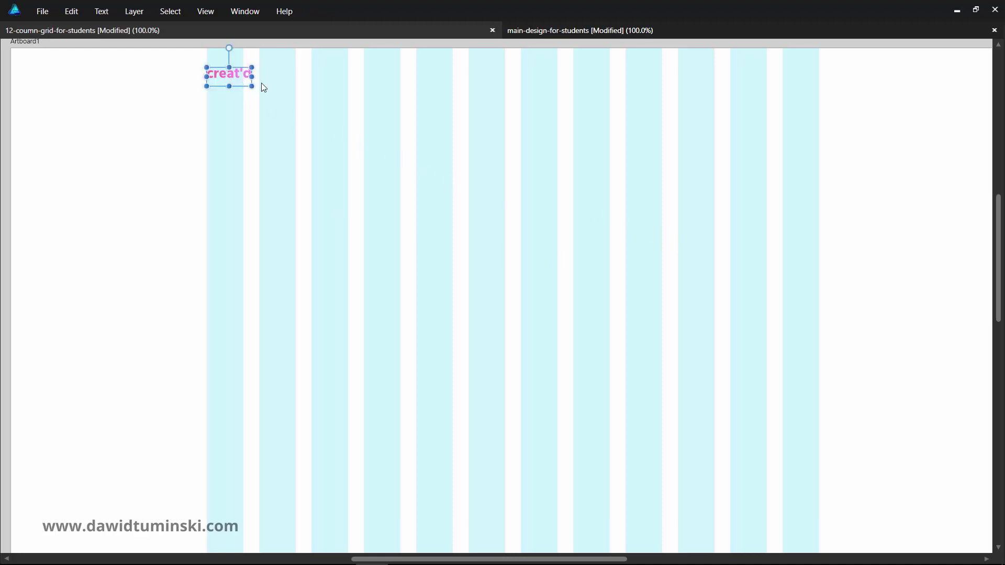
left_click_drag(252, 90, 292, 119)
left_click(388, 194)
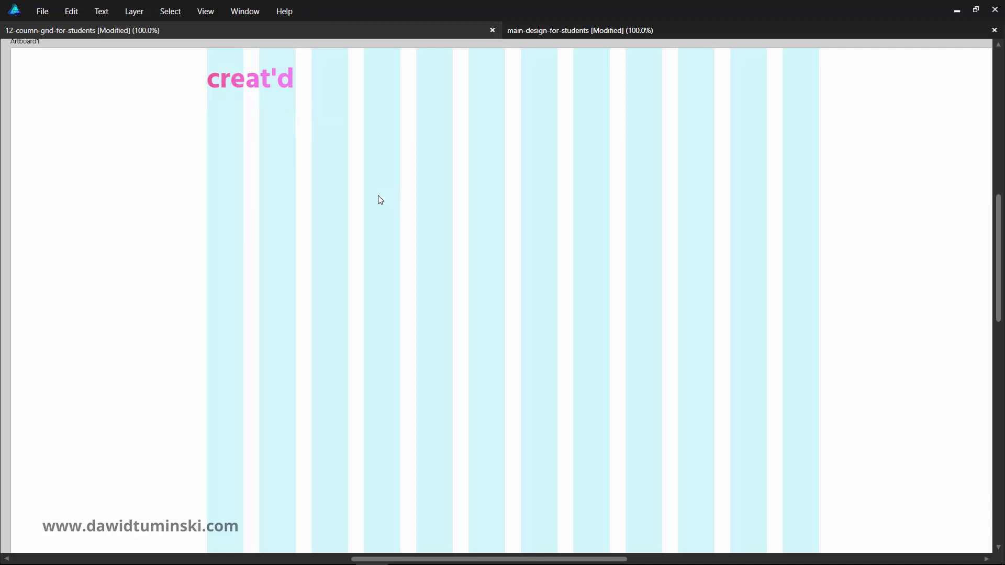
left_click(284, 77)
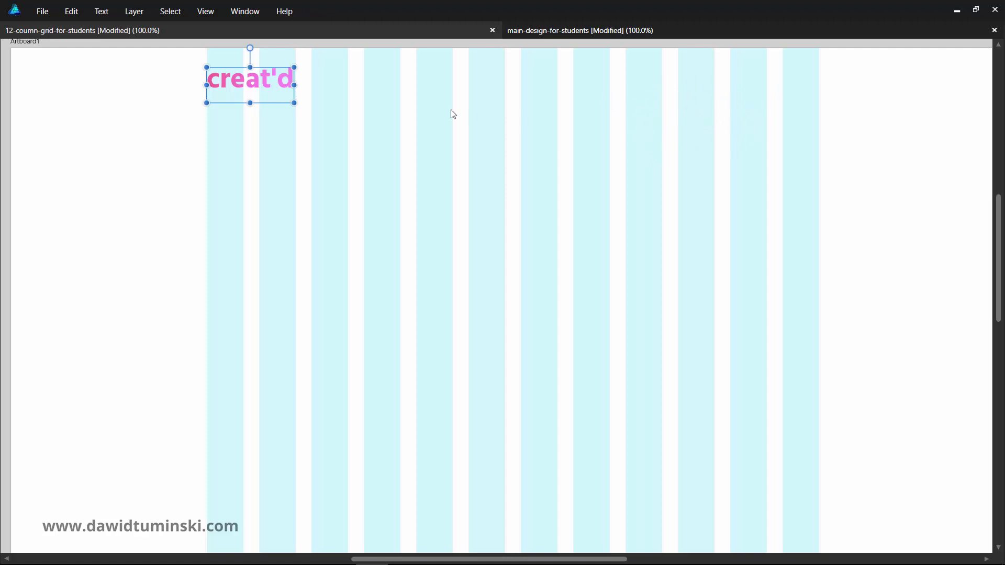
left_click_drag(294, 105, 285, 99)
left_click_drag(283, 98, 280, 96)
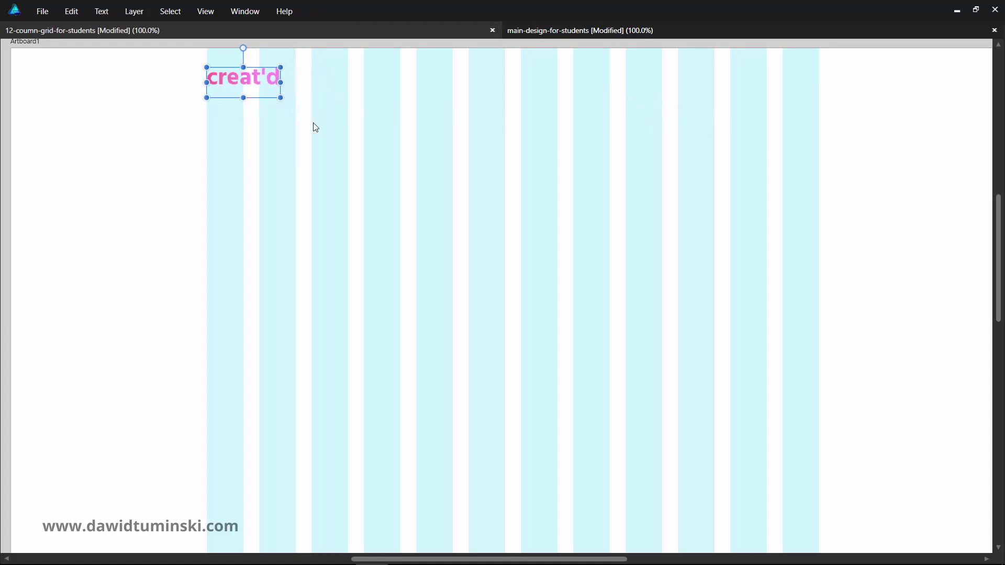
left_click(313, 128)
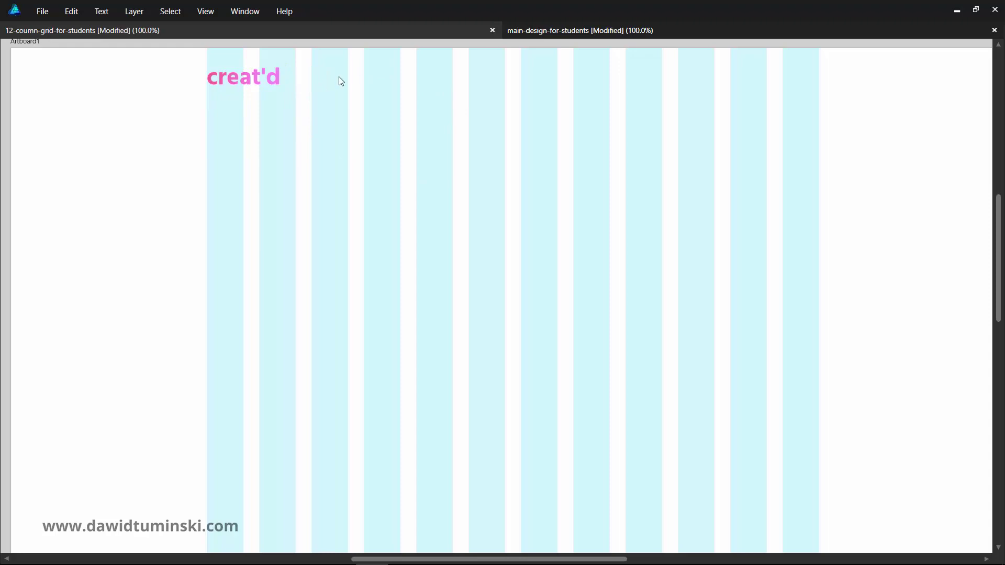